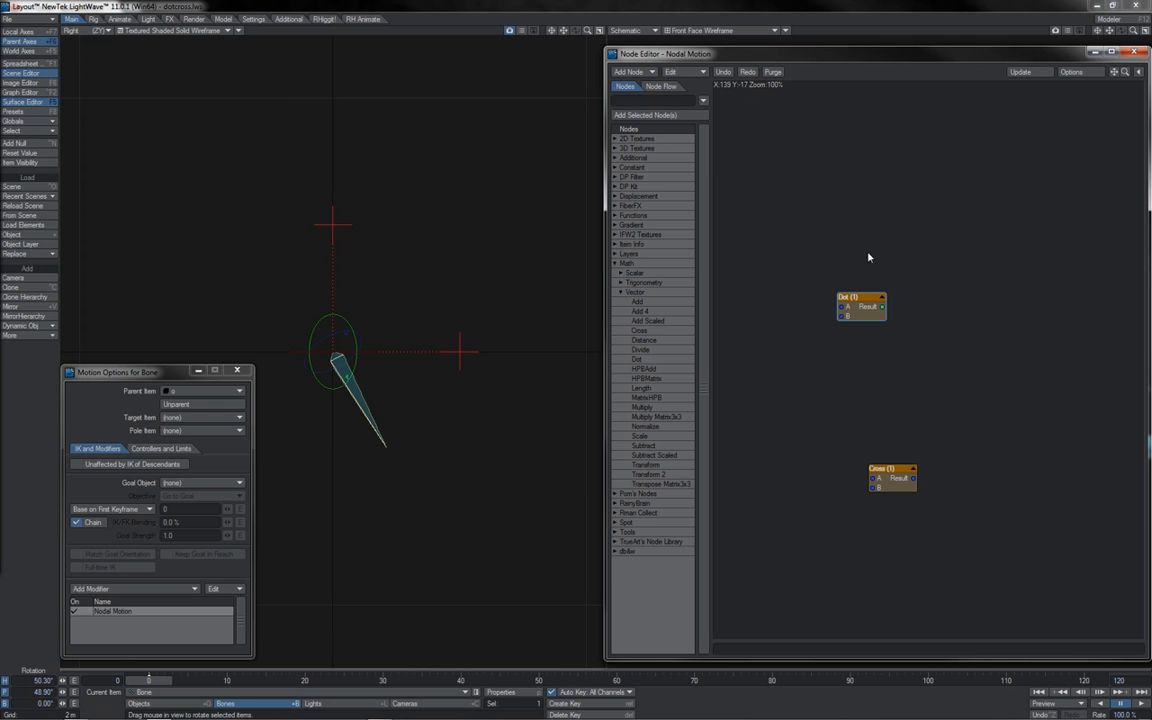
# Examine the Dot node's A and B inputs and the two nulls, 1 and 2, whose vectors it compares.
pyautogui.moveTo(775, 311); pyautogui.dragTo(849, 321)
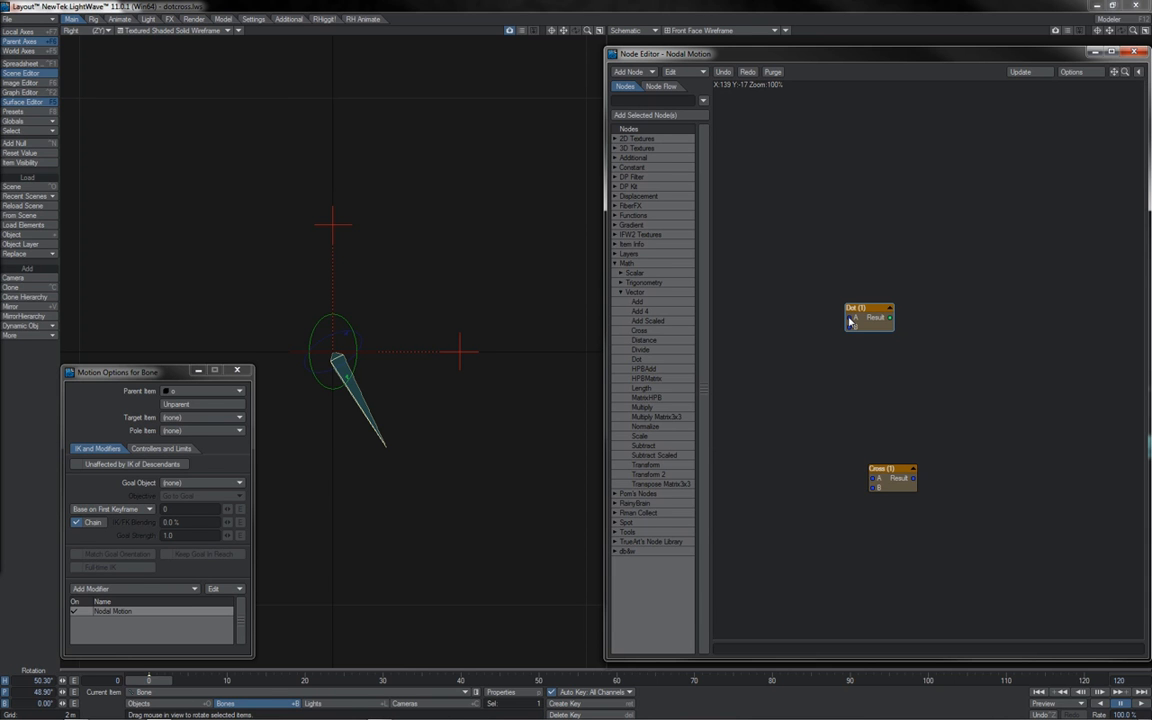
pyautogui.click(849, 318)
pyautogui.click(851, 328)
pyautogui.click(331, 222)
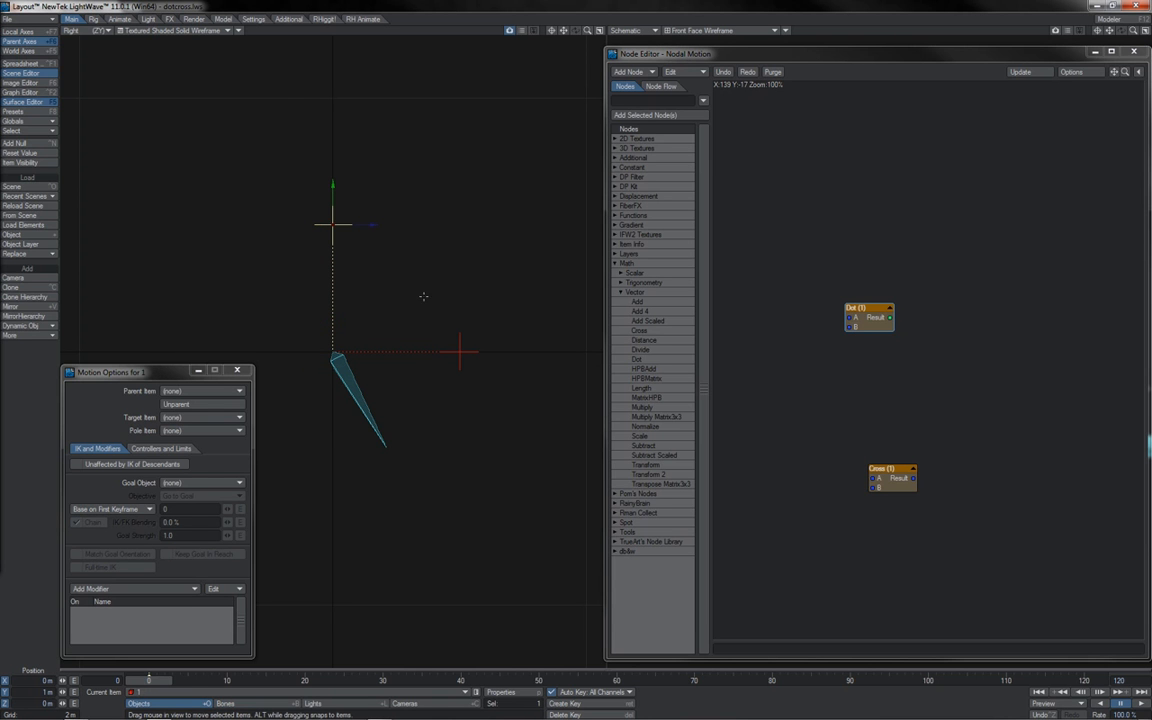
pyautogui.click(462, 354)
pyautogui.click(331, 218)
pyautogui.click(458, 358)
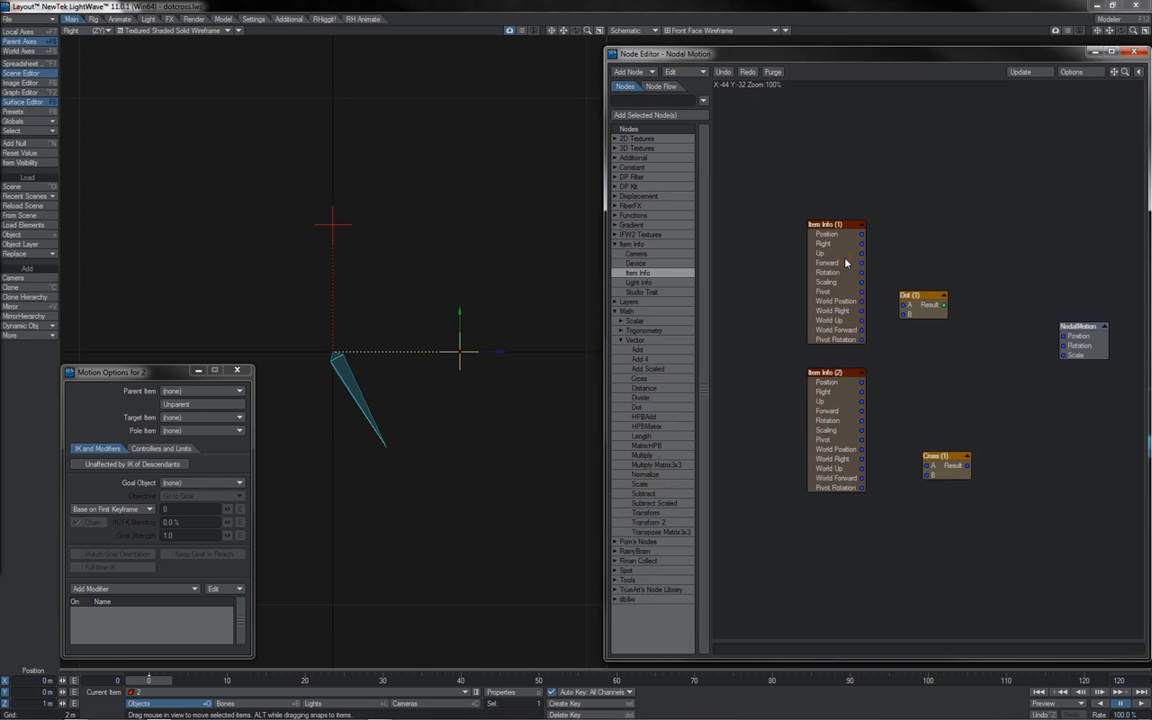
# Connect the Position outputs of both Item Info nodes to Dot's A and B, and feed its Result into an Input Spy's Scalar input.
pyautogui.moveTo(861, 234); pyautogui.dragTo(906, 305)
pyautogui.moveTo(861, 382); pyautogui.dragTo(991, 332)
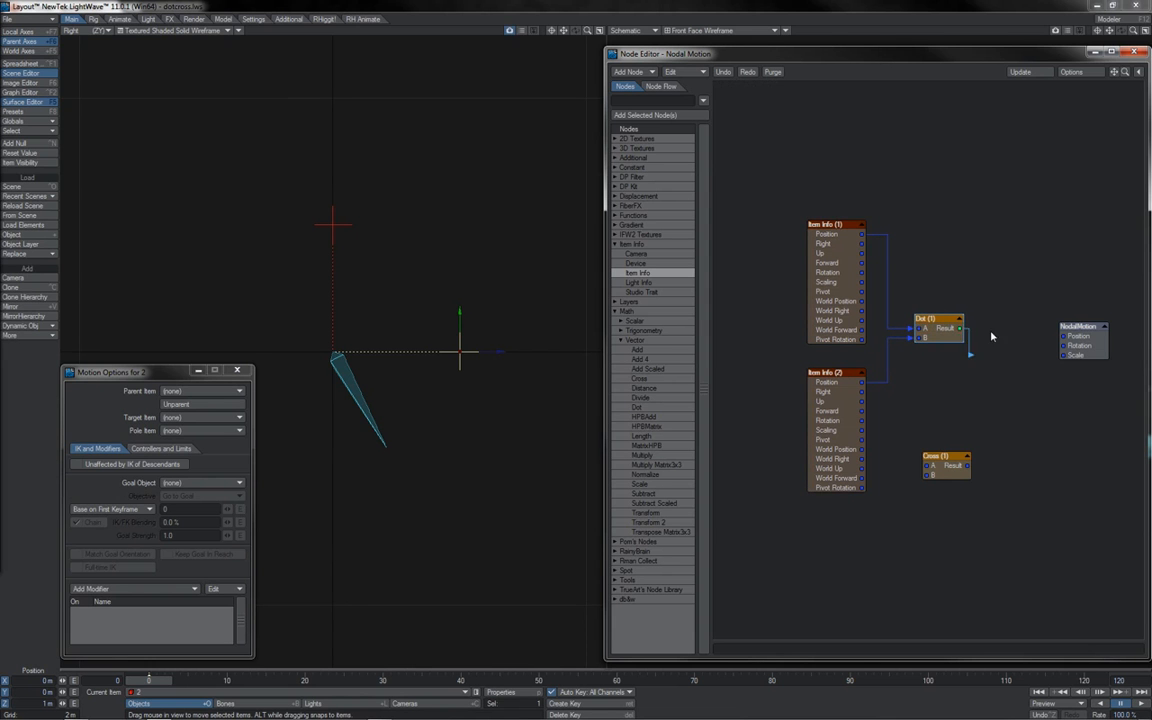
pyautogui.moveTo(1000, 377); pyautogui.dragTo(988, 386)
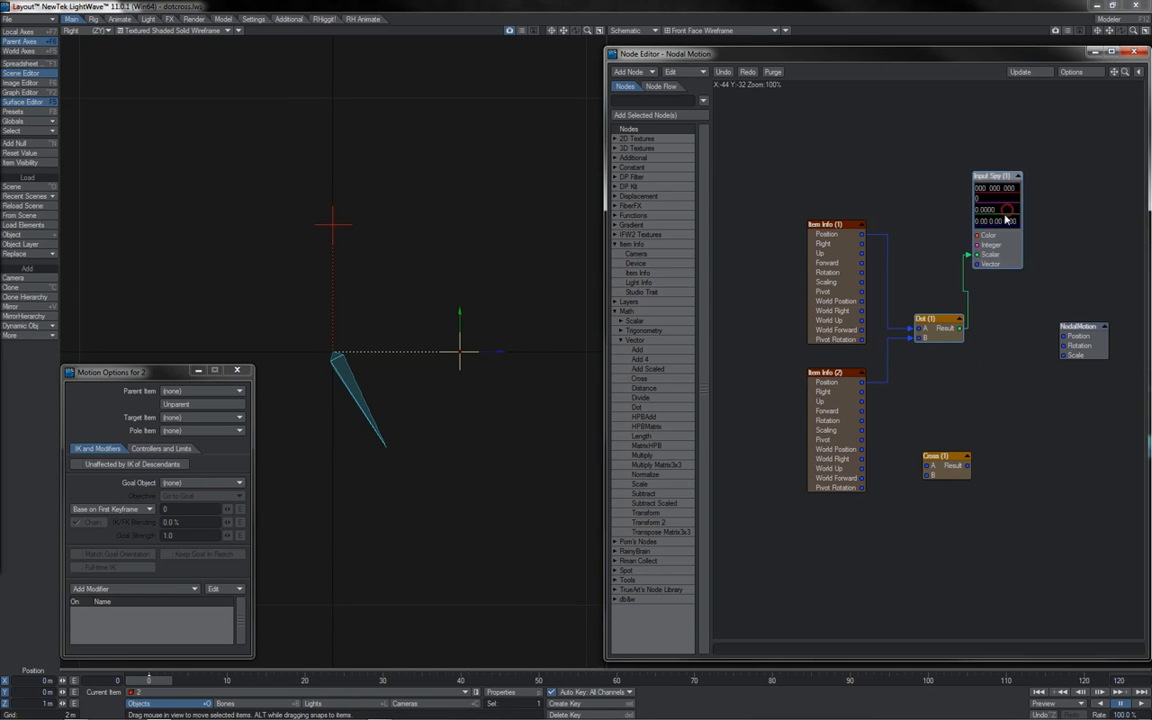
pyautogui.moveTo(1007, 211); pyautogui.dragTo(1028, 208)
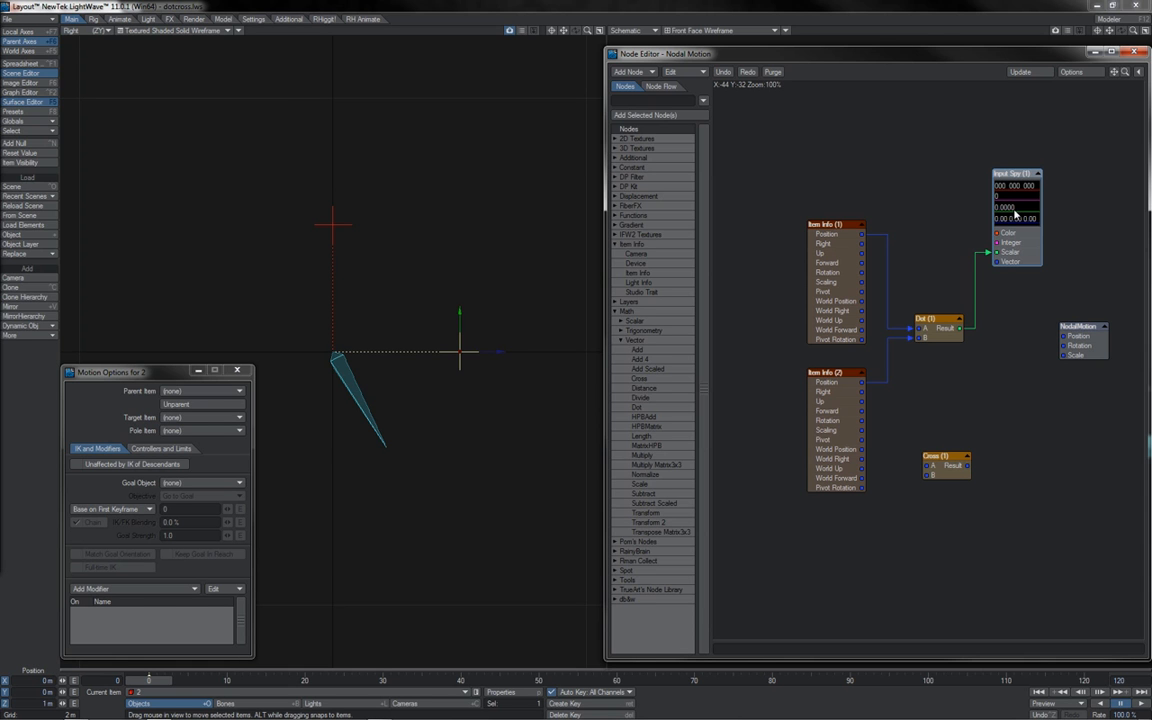
# Test the dot product by moving null 2 to about Y 554 mm, Z 759 mm, updating the node readout, and undoing the move.
pyautogui.moveTo(460, 351); pyautogui.dragTo(430, 283)
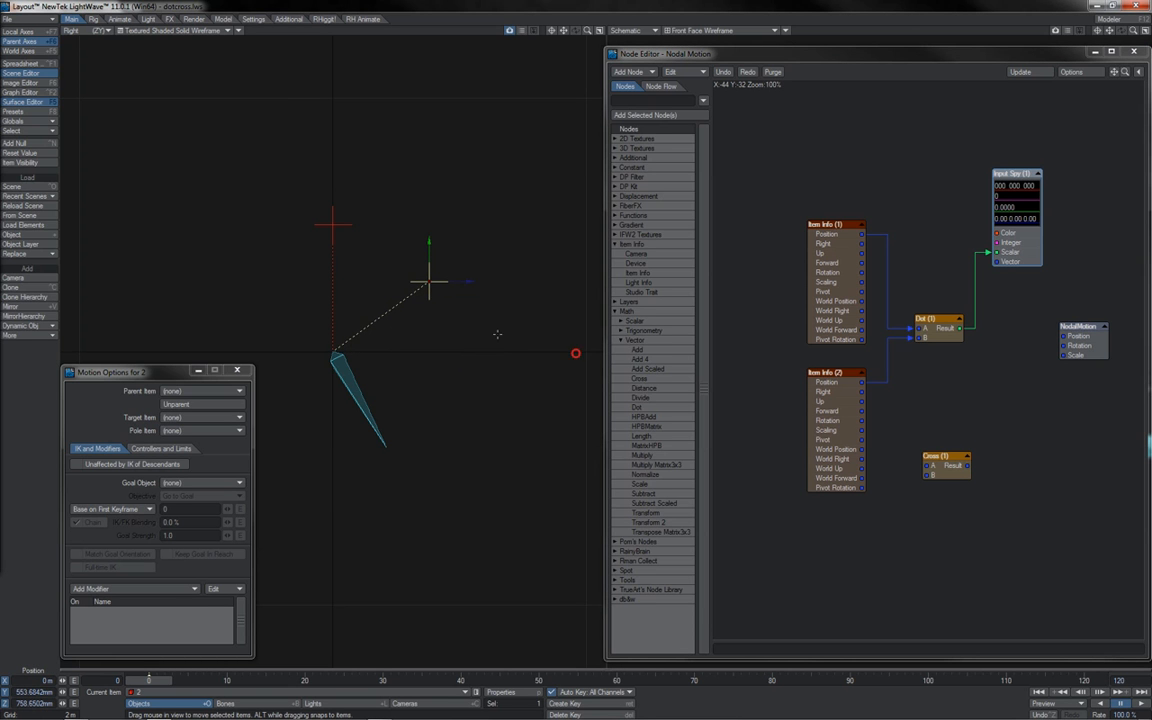
pyautogui.click(1036, 73)
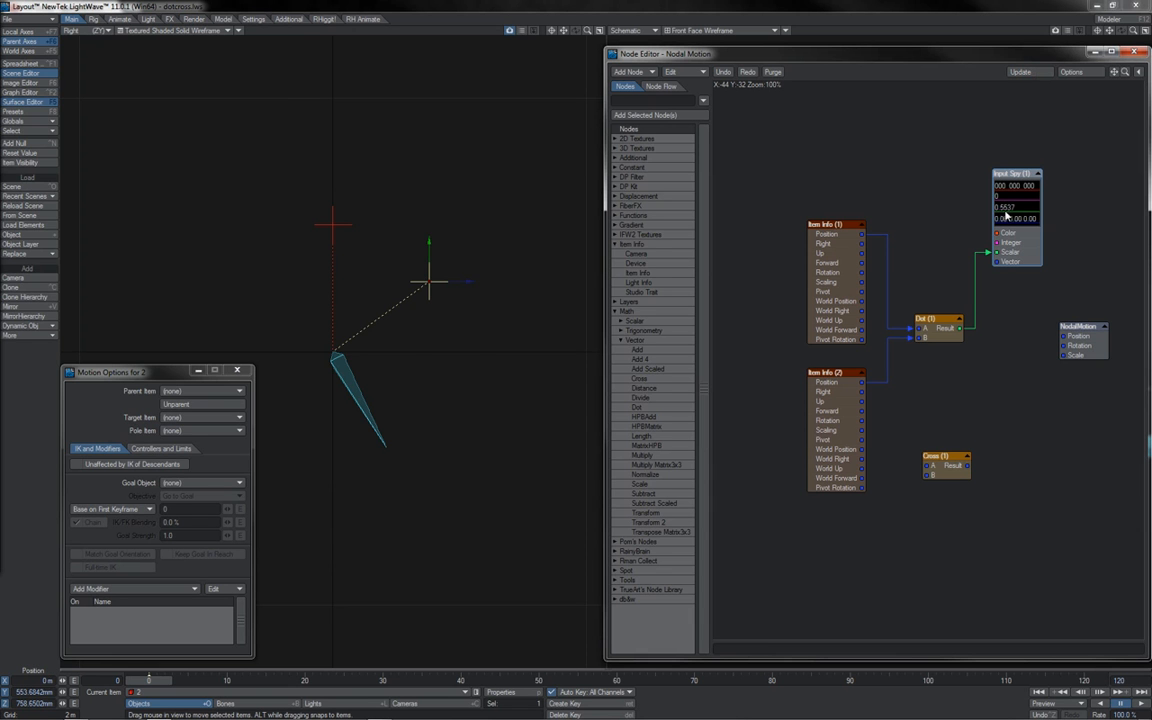
pyautogui.hotkey('ctrl', 'z')
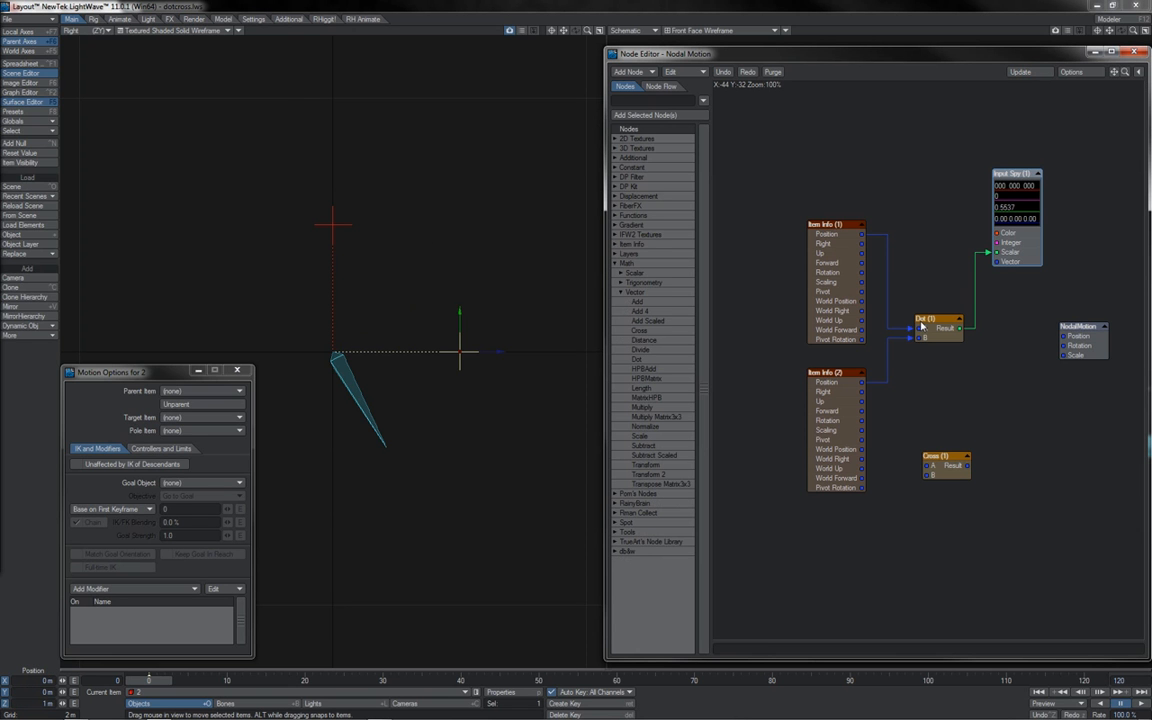
# Route the Dot result through new ArcCos and Make Vector nodes, using the vector's Y component, into the NodalMotion Rotation input.
pyautogui.click(621, 282)
pyautogui.doubleClick(623, 291)
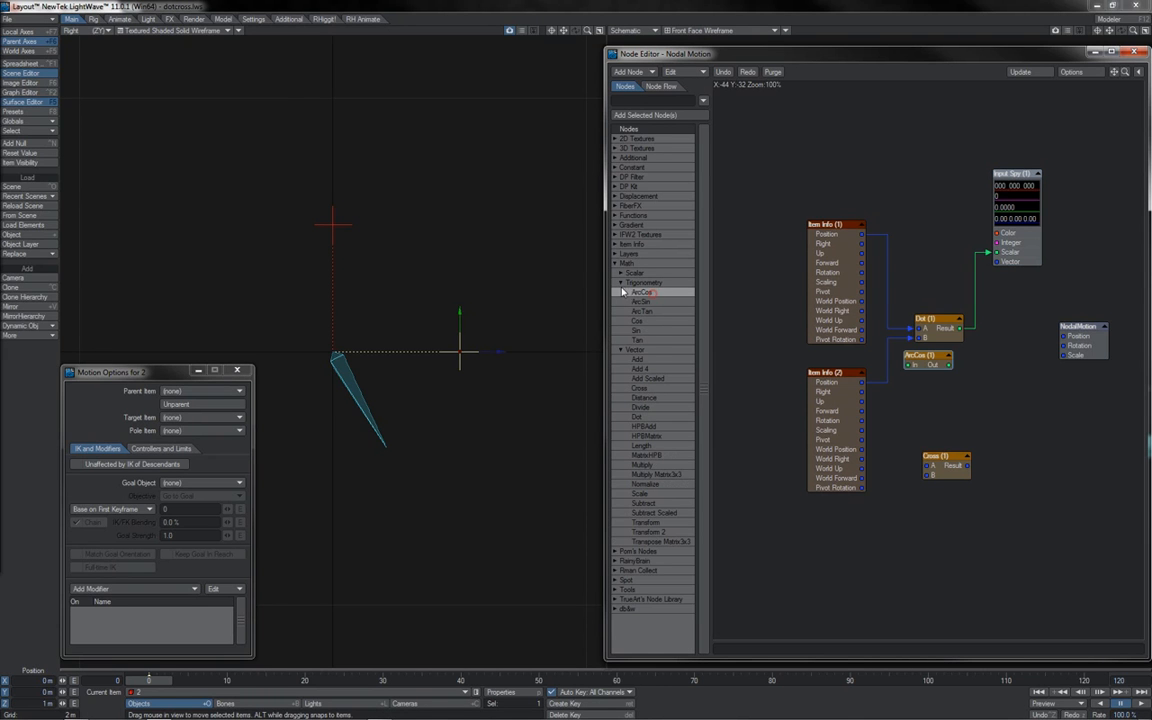
pyautogui.click(621, 282)
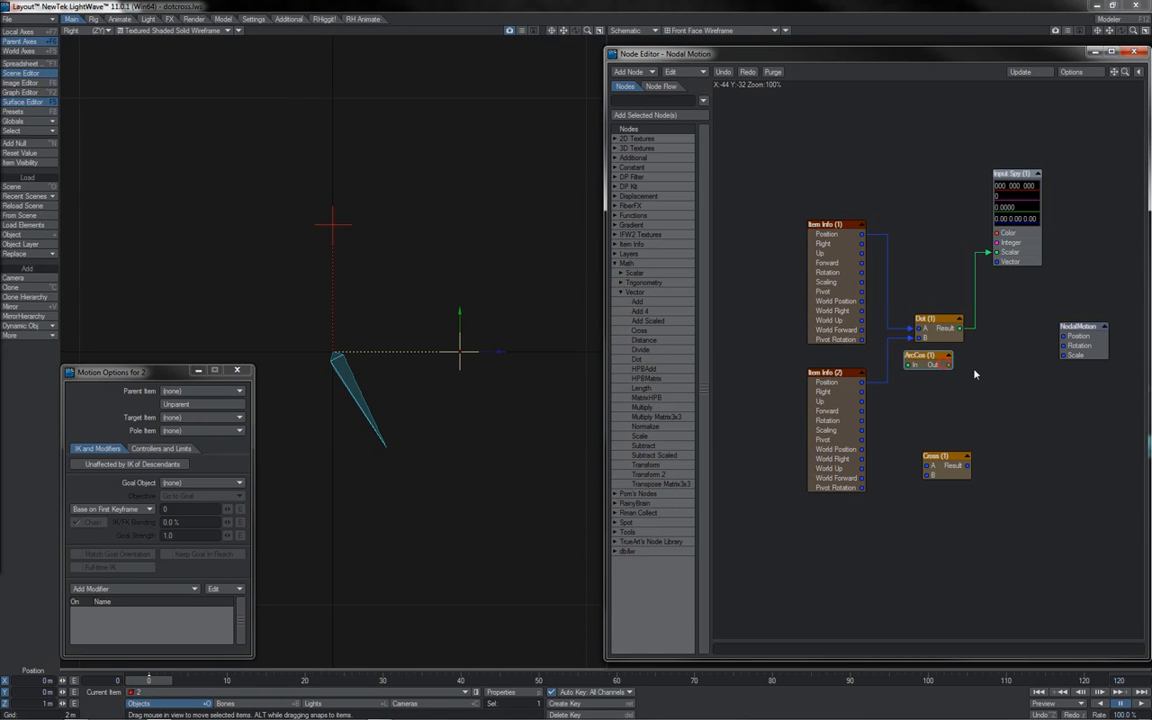
pyautogui.moveTo(946, 367); pyautogui.dragTo(1018, 373)
pyautogui.moveTo(959, 329); pyautogui.dragTo(988, 252)
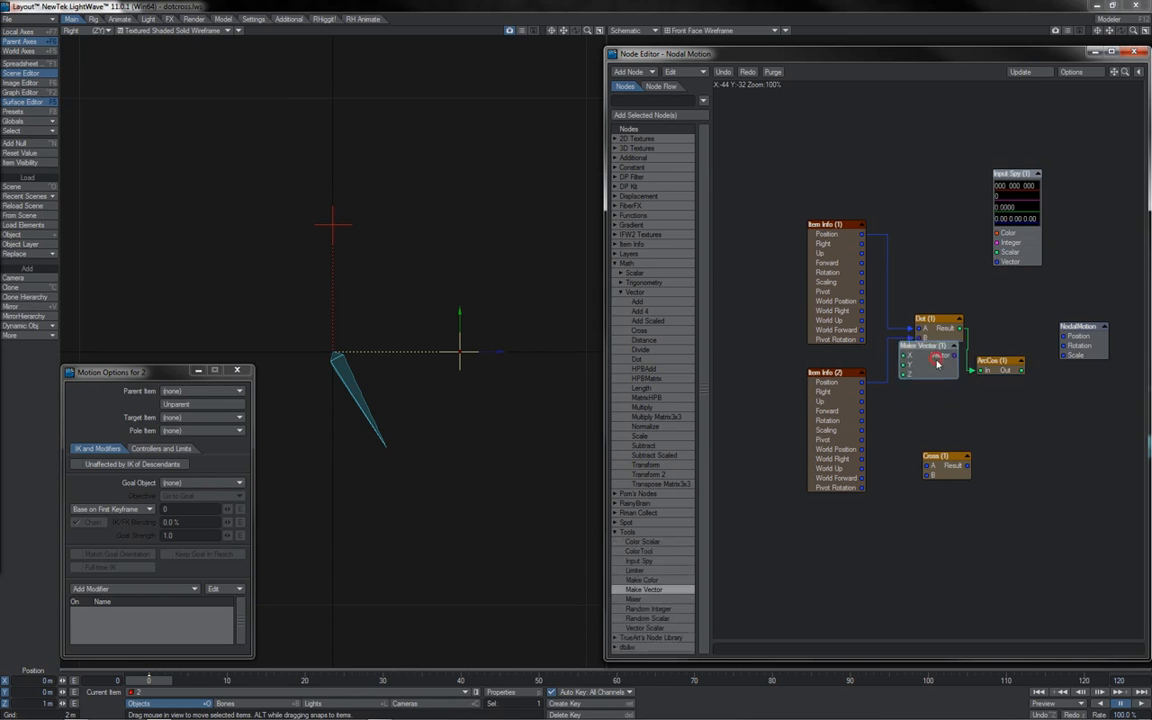
pyautogui.moveTo(938, 363); pyautogui.dragTo(1049, 411)
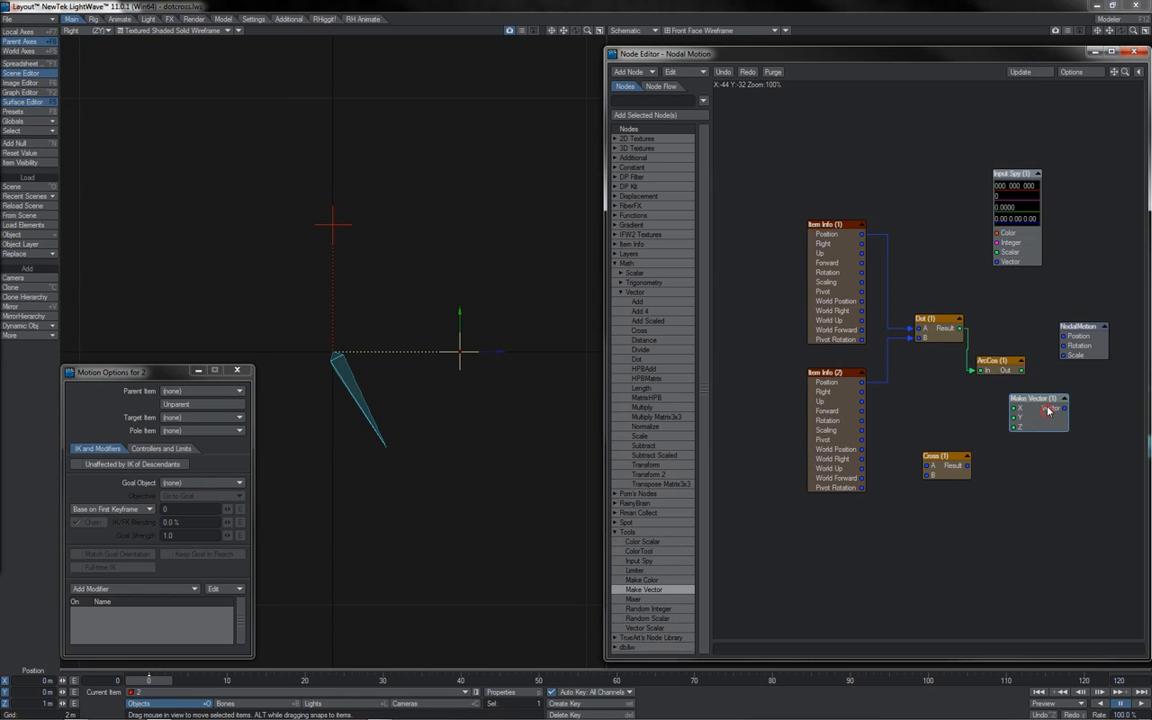
pyautogui.moveTo(1021, 371); pyautogui.dragTo(1071, 350)
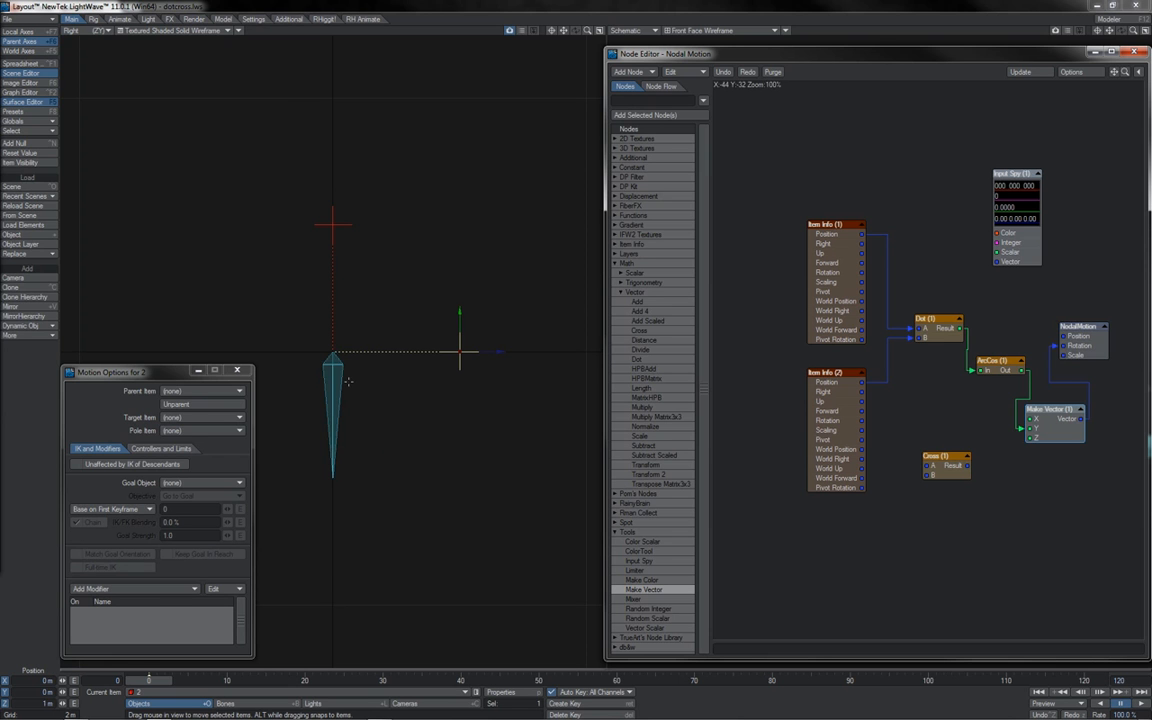
# Select the bone with the Rotate tool and check its pitch value.
pyautogui.click(313, 344)
pyautogui.press('y')
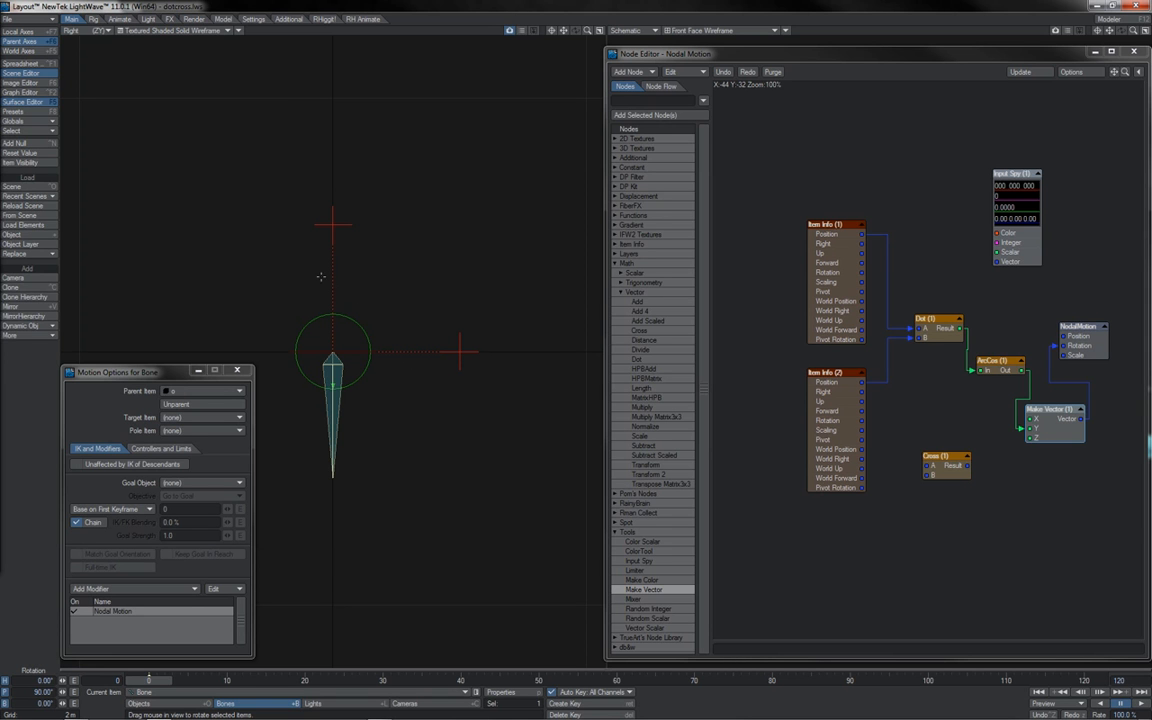
pyautogui.moveTo(1079, 350); pyautogui.dragTo(1081, 345)
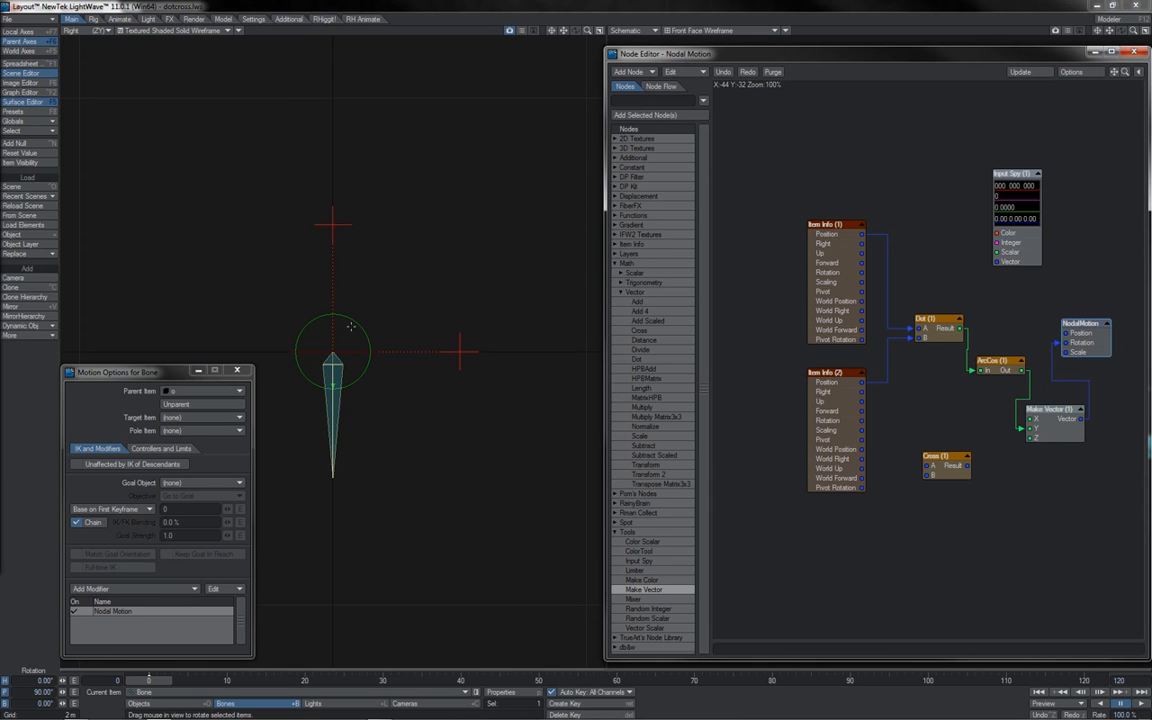
pyautogui.click(56, 692)
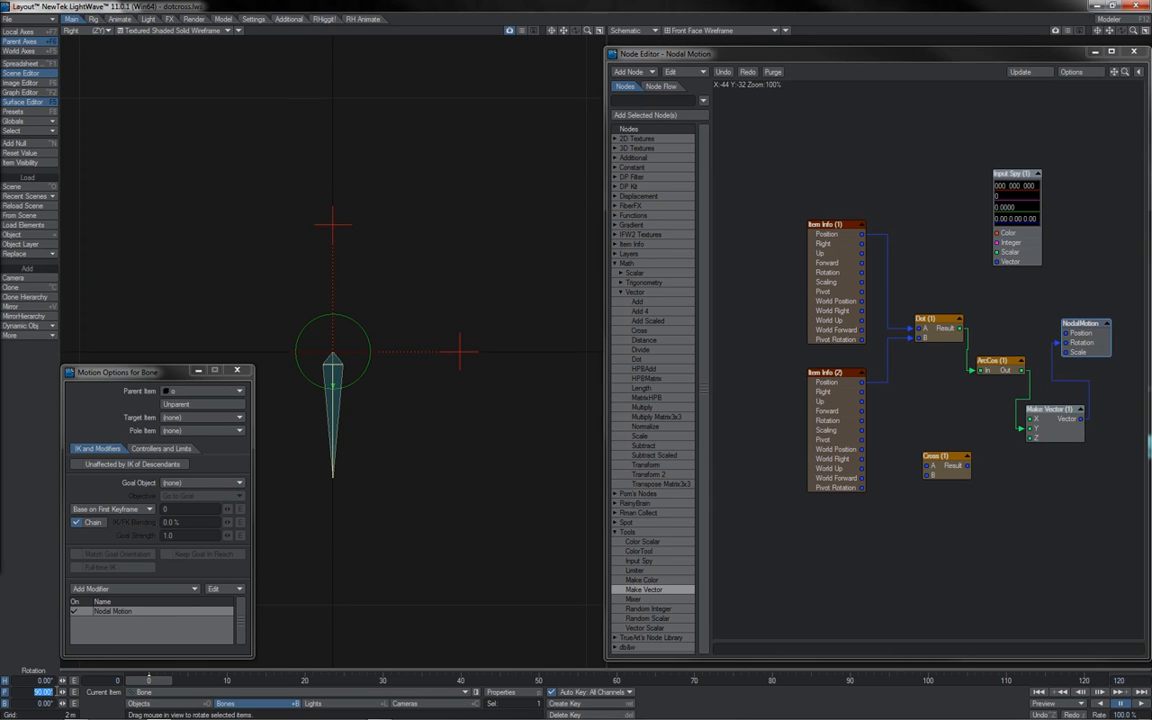
pyautogui.press('Return')
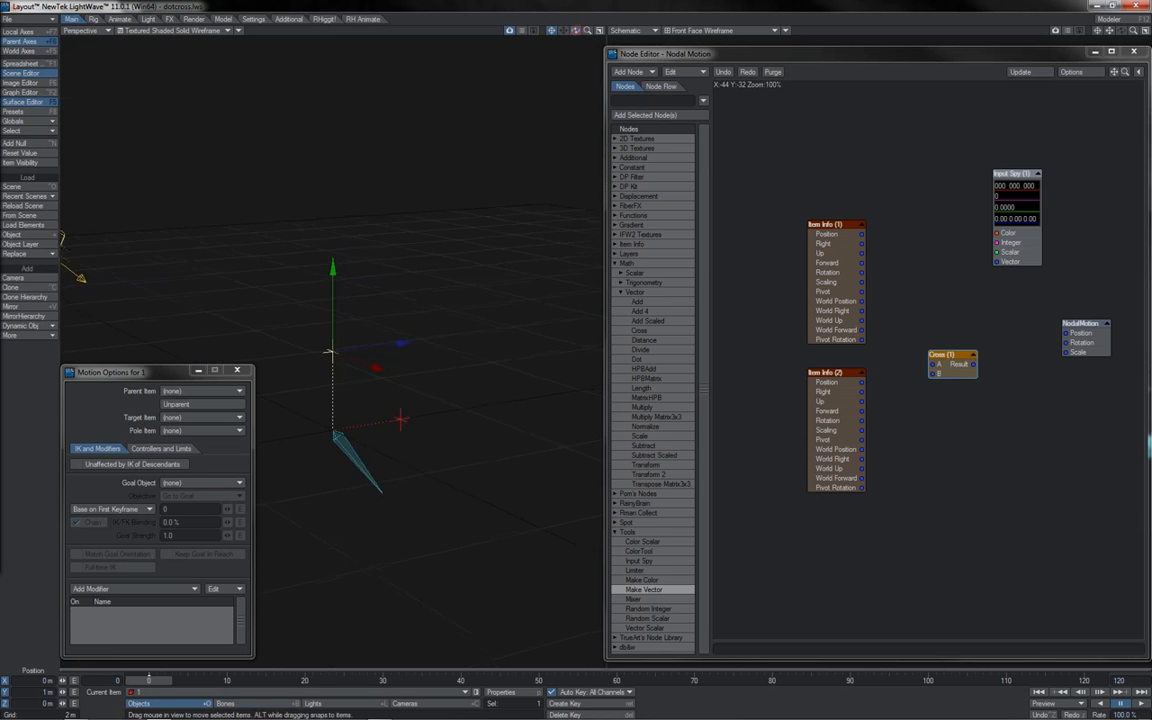
# Examine the two nulls and the bone from several angles in perspective to see the plane for the cross product.
pyautogui.moveTo(575, 30); pyautogui.dragTo(580, 30)
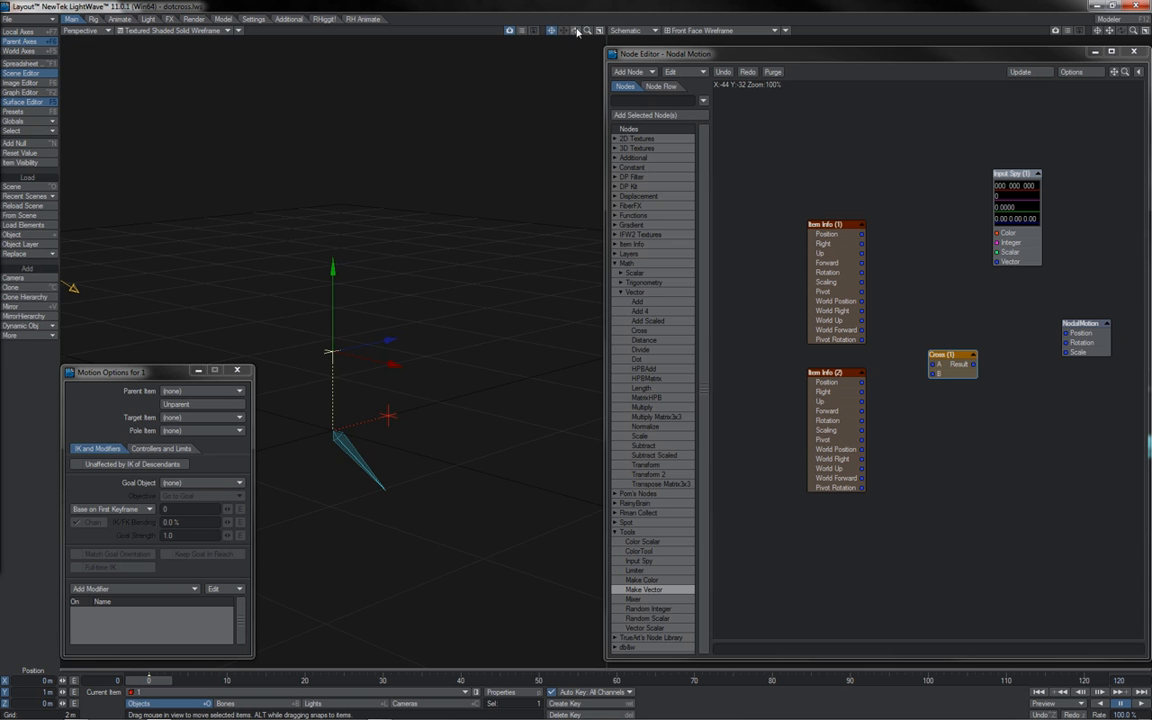
pyautogui.moveTo(576, 30); pyautogui.dragTo(496, 12)
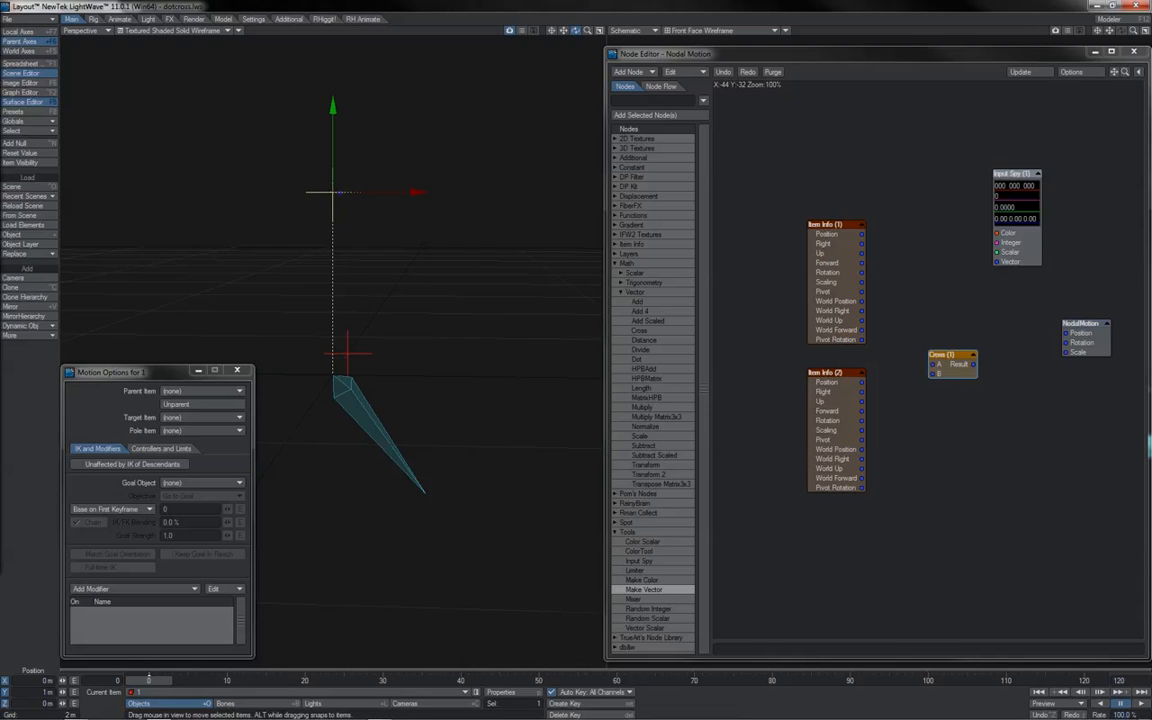
pyautogui.keyDown('alt'); pyautogui.moveTo(412, 130); pyautogui.dragTo(397, 130); pyautogui.keyUp('alt')
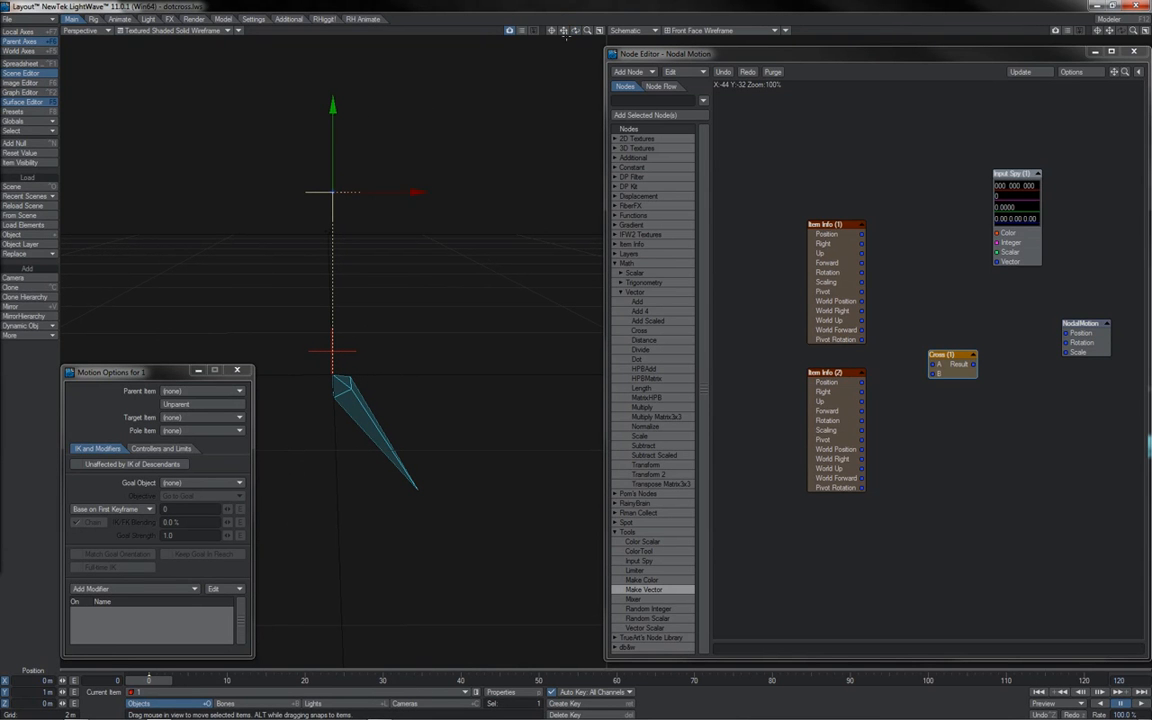
pyautogui.moveTo(575, 30); pyautogui.dragTo(347, 220)
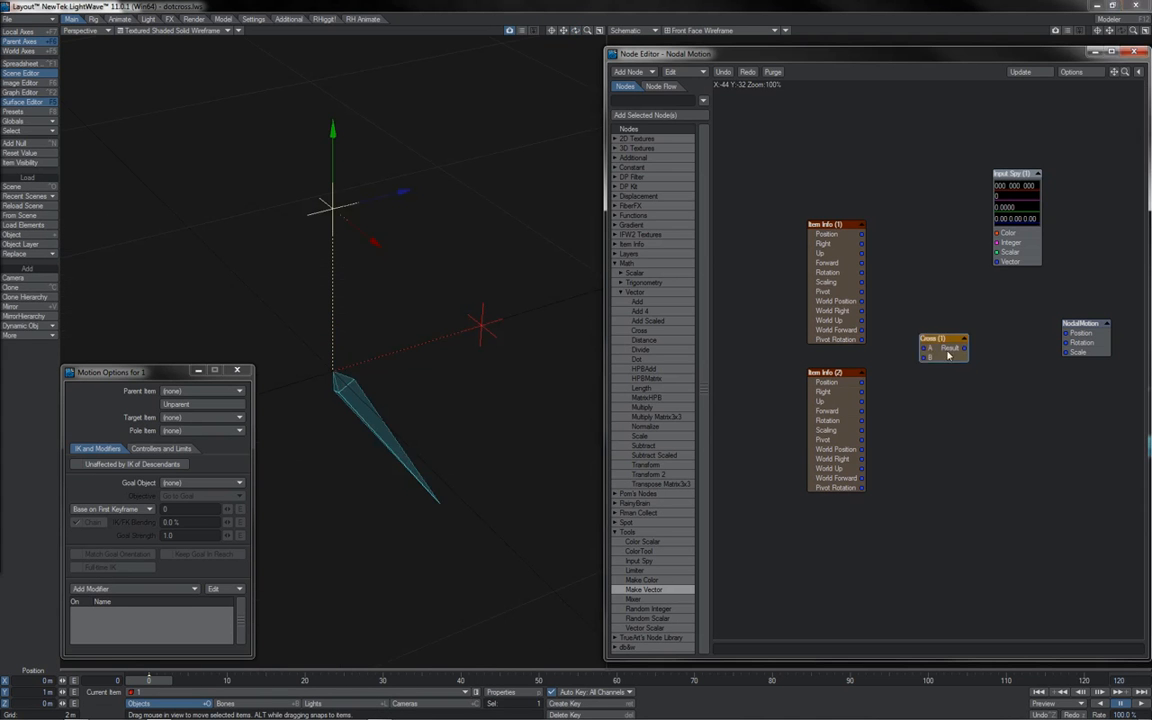
pyautogui.moveTo(933, 349)
pyautogui.mouseDown()
pyautogui.moveTo(938, 368)
pyautogui.moveTo(924, 352)
pyautogui.moveTo(939, 364)
pyautogui.mouseUp()
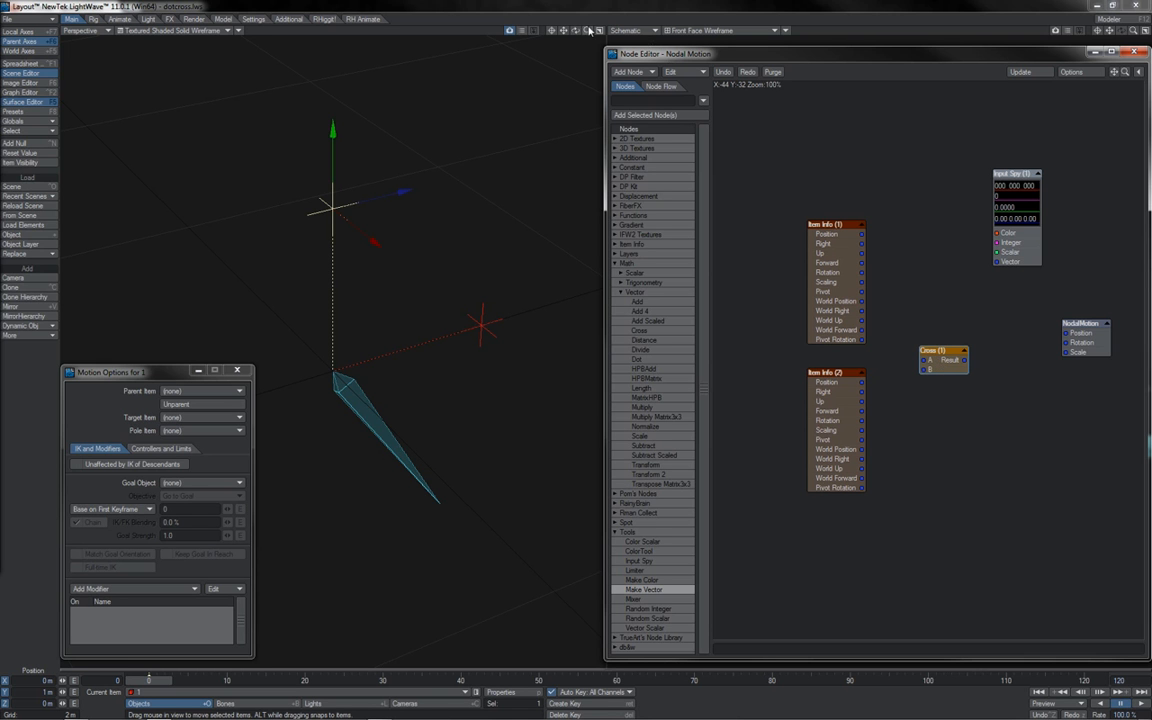
pyautogui.moveTo(577, 29); pyautogui.dragTo(518, 318)
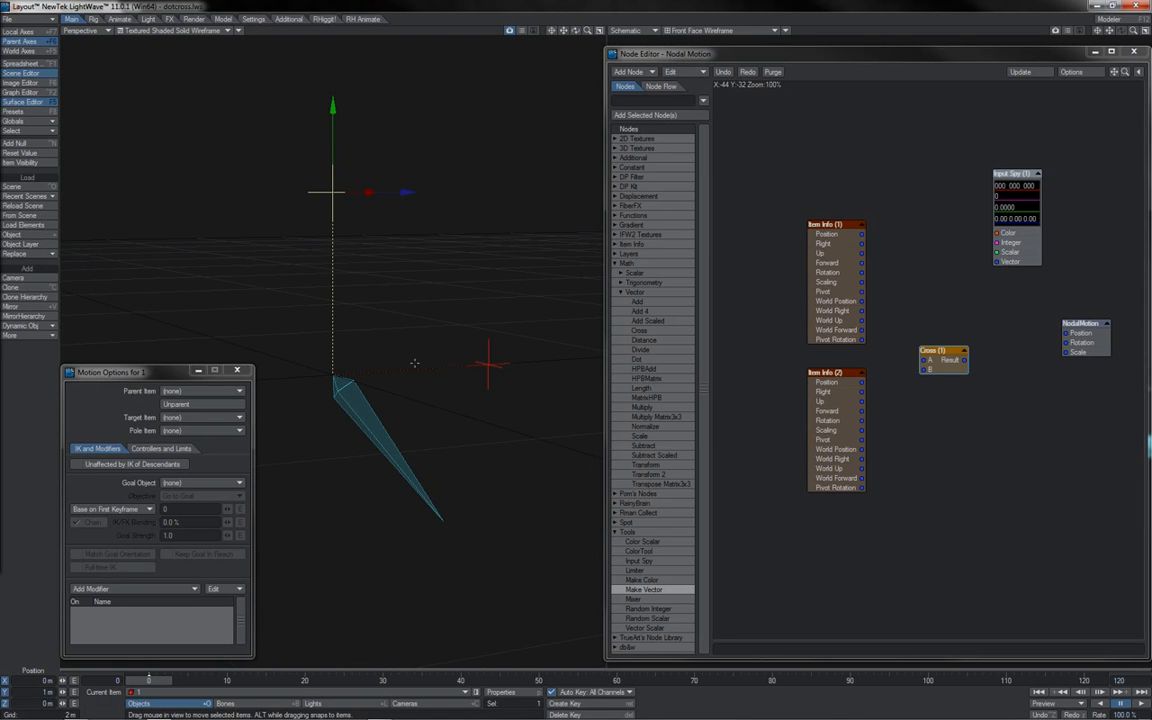
pyautogui.moveTo(575, 30); pyautogui.dragTo(550, 115)
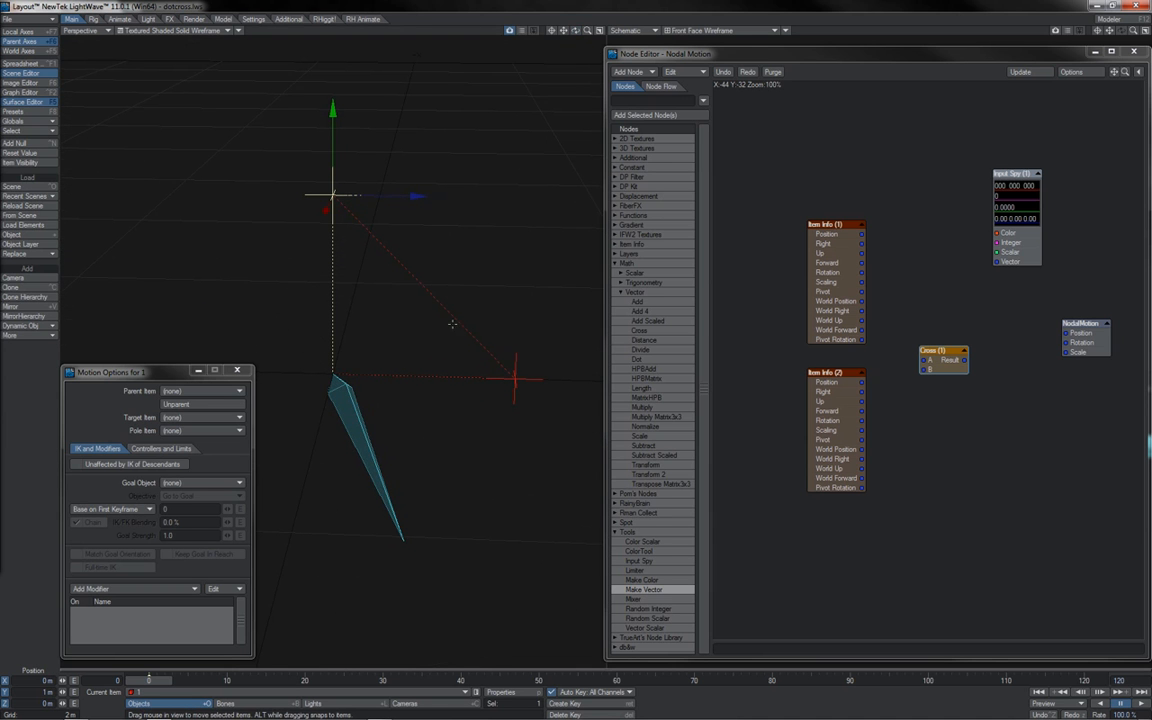
pyautogui.moveTo(575, 30); pyautogui.dragTo(576, 352)
pyautogui.moveTo(433, 142)
pyautogui.mouseDown()
pyautogui.moveTo(312, 142)
pyautogui.moveTo(439, 139)
pyautogui.mouseUp()
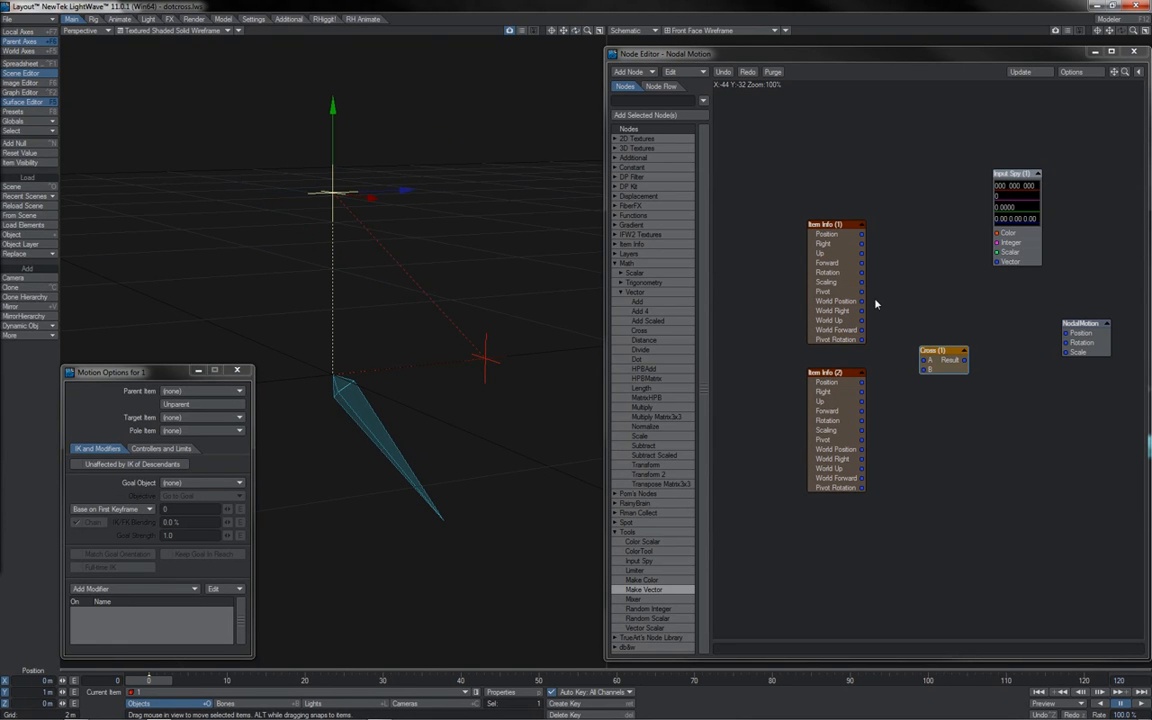
# Connect both Item Info Position outputs to the Cross node's A and B, and its Result to the NodalMotion Rotation input.
pyautogui.moveTo(861, 234); pyautogui.dragTo(927, 362)
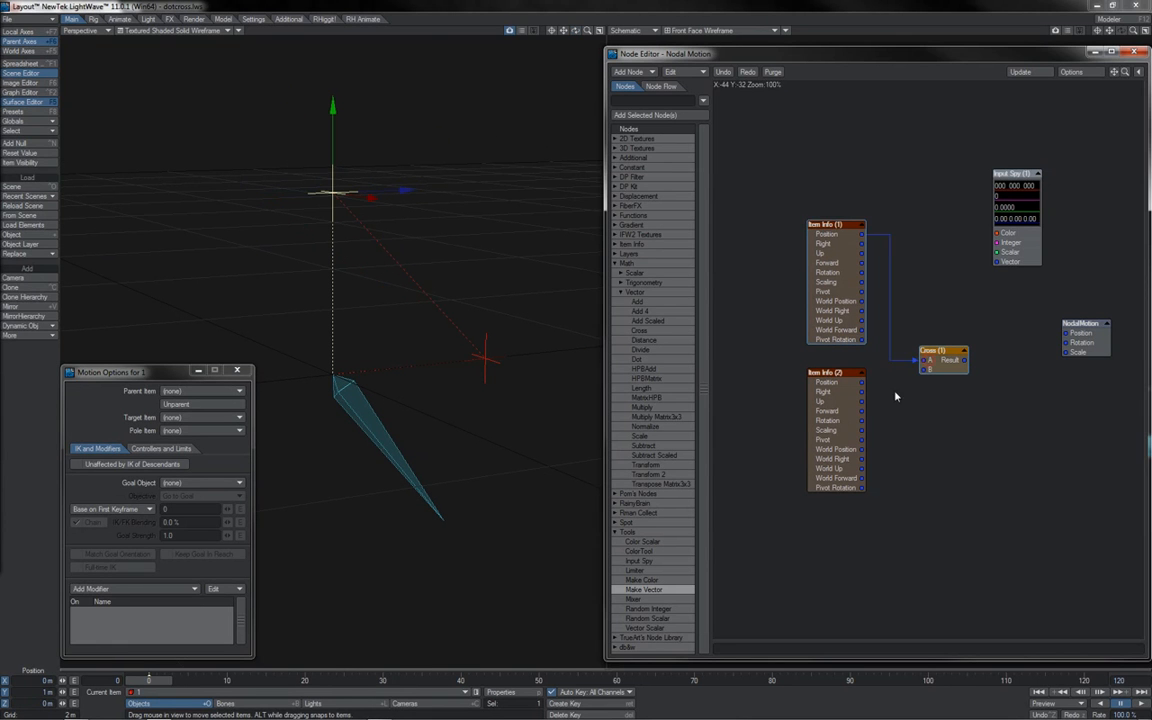
pyautogui.moveTo(861, 382); pyautogui.dragTo(990, 373)
pyautogui.moveTo(575, 30); pyautogui.dragTo(576, 352)
pyautogui.moveTo(957, 348); pyautogui.dragTo(1060, 343)
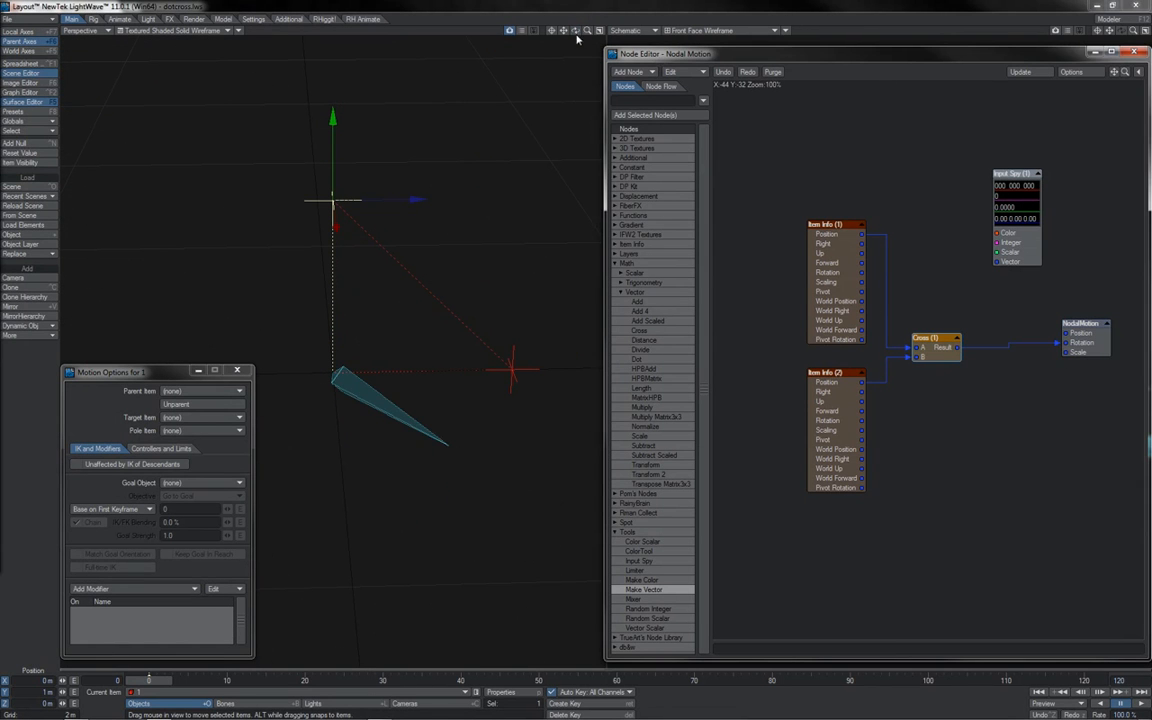
pyautogui.moveTo(575, 30)
pyautogui.mouseDown()
pyautogui.moveTo(630, 44)
pyautogui.moveTo(616, 22)
pyautogui.moveTo(578, 30)
pyautogui.mouseUp()
pyautogui.moveTo(1082, 342)
pyautogui.mouseDown()
pyautogui.moveTo(1071, 326)
pyautogui.moveTo(1074, 358)
pyautogui.mouseUp()
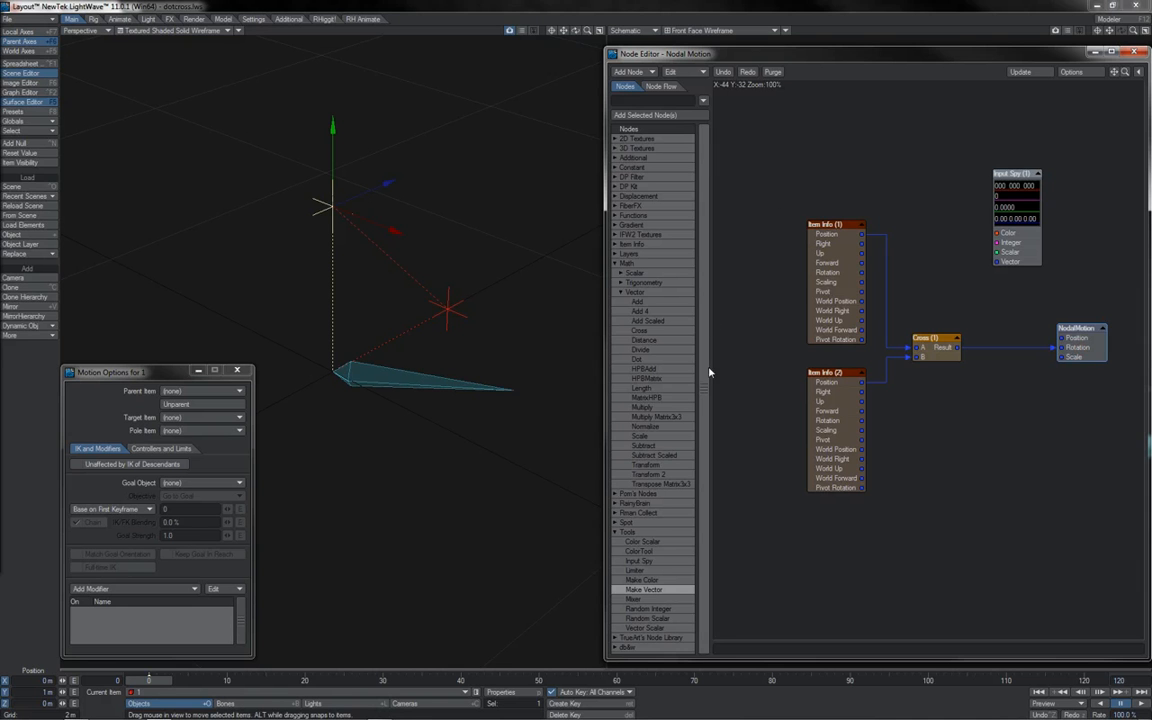
# Add a MatrixHPB node, feeding the Cross Result into Forward and its HPB output into NodalMotion's Rotation.
pyautogui.moveTo(647, 397); pyautogui.dragTo(999, 429)
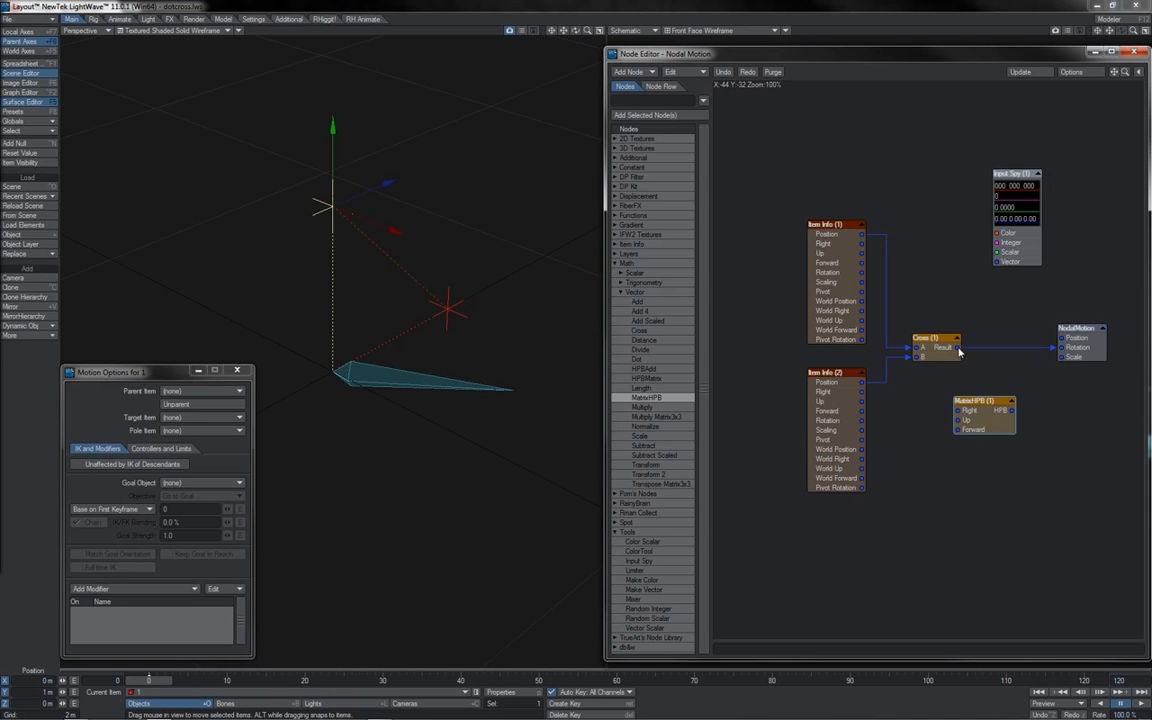
pyautogui.moveTo(958, 348)
pyautogui.mouseDown()
pyautogui.moveTo(983, 369)
pyautogui.moveTo(987, 349)
pyautogui.moveTo(972, 356)
pyautogui.mouseUp()
pyautogui.moveTo(958, 350); pyautogui.dragTo(1063, 349)
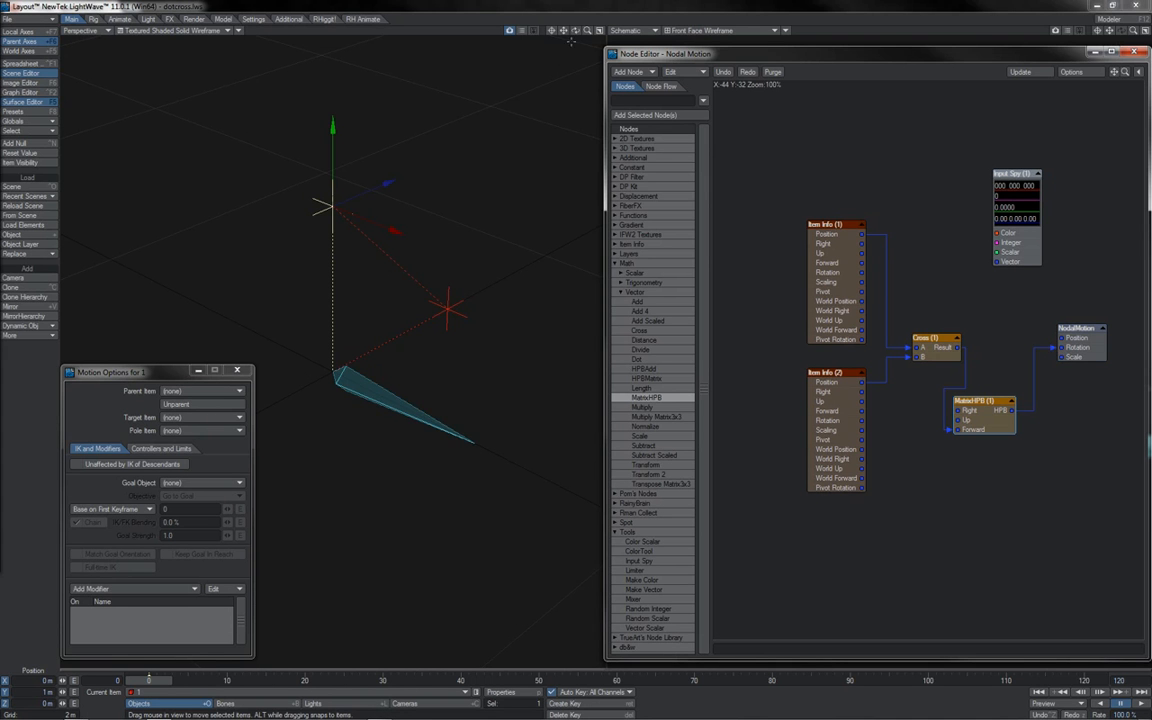
# Test the bone's direction by moving null 2 to about Y 652 mm and null 1 to about X -13 mm, Y 463 mm, Z -1.1 m.
pyautogui.moveTo(576, 31); pyautogui.dragTo(379, 66)
pyautogui.moveTo(407, 193); pyautogui.dragTo(334, 175)
pyautogui.click(334, 310)
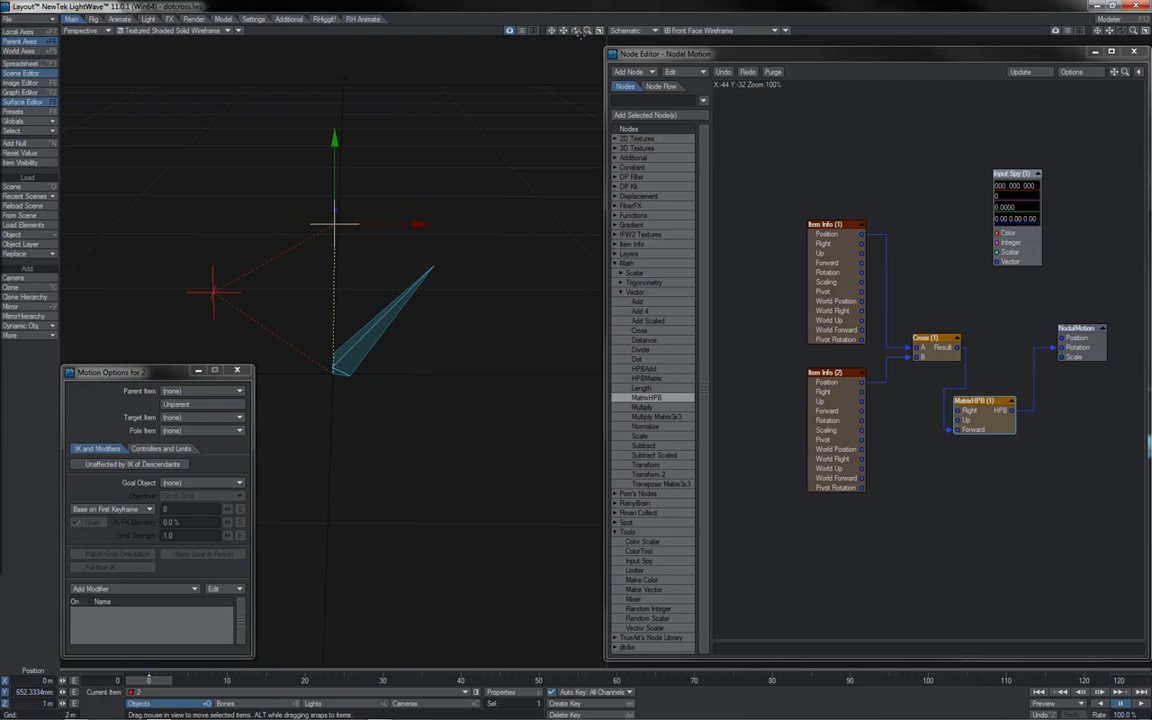
pyautogui.moveTo(576, 31); pyautogui.dragTo(288, 76)
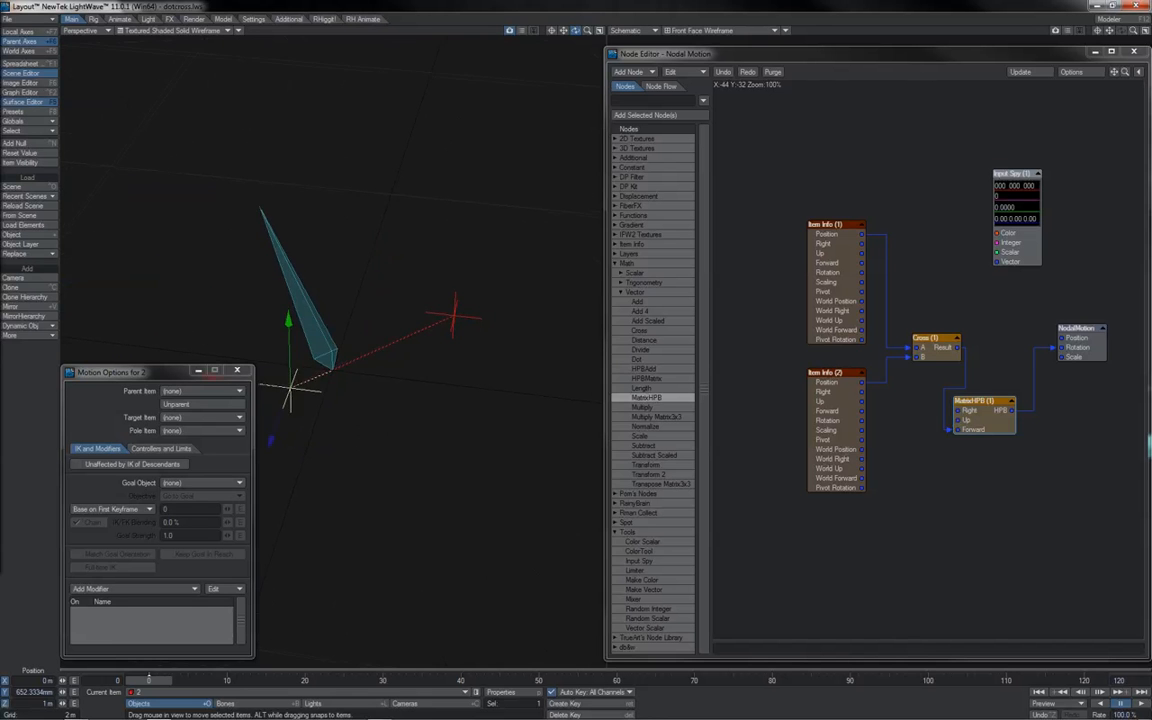
pyautogui.moveTo(290, 388); pyautogui.dragTo(324, 283)
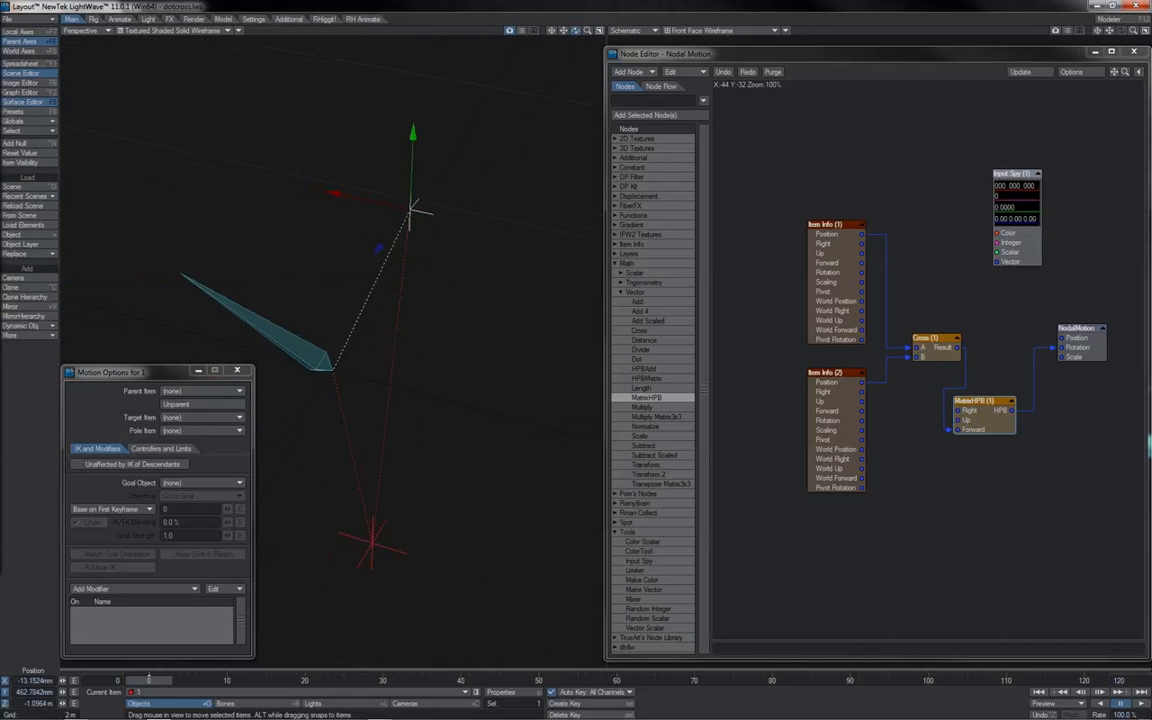
pyautogui.moveTo(576, 31); pyautogui.dragTo(508, 37)
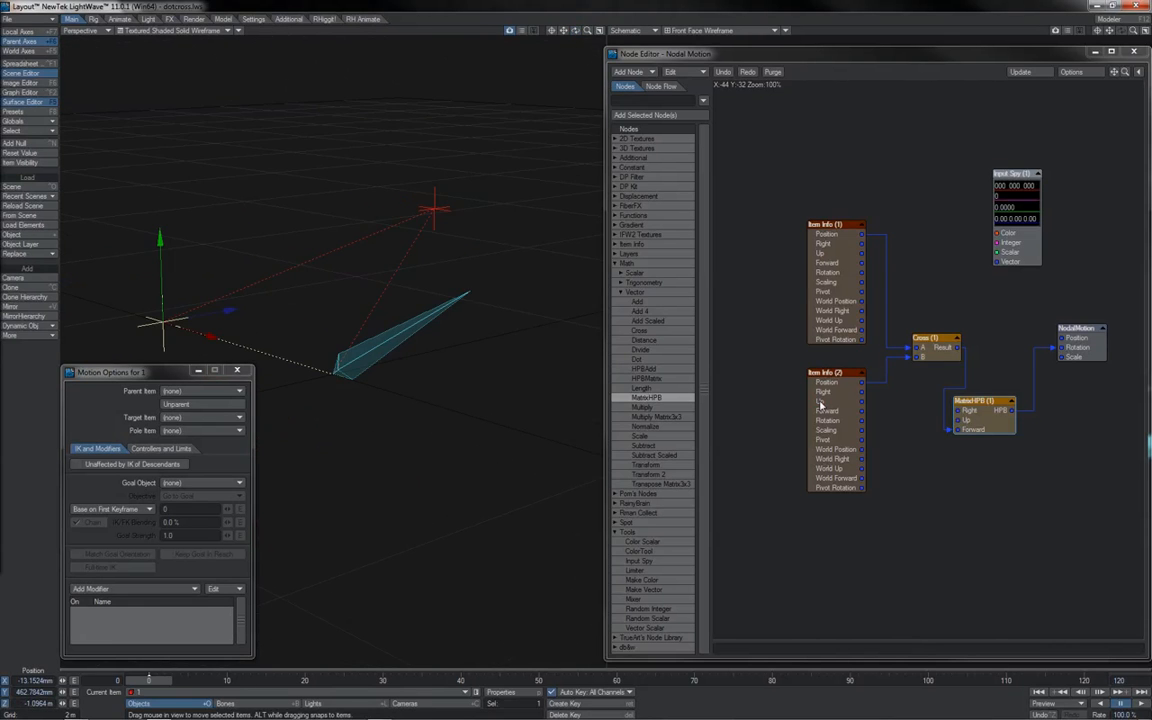
# Rearrange both Item Info nodes and the Cross node to leave more wiring space before the MatrixHPB node.
pyautogui.moveTo(821, 405); pyautogui.dragTo(813, 427)
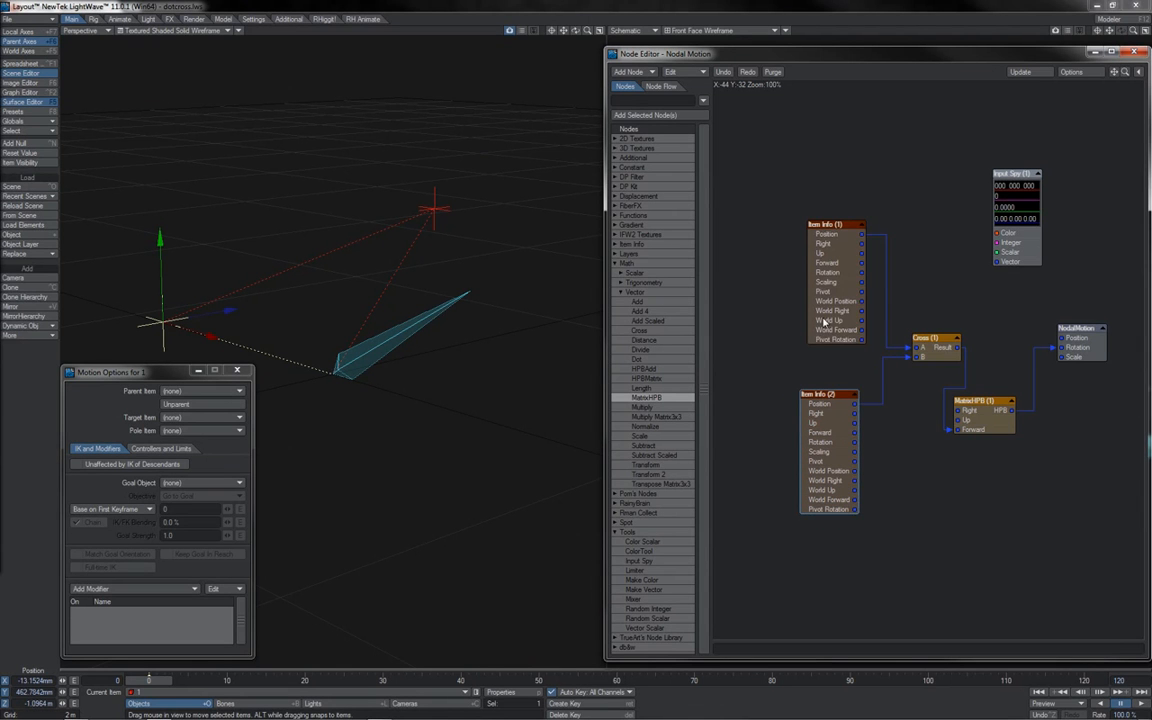
pyautogui.moveTo(824, 320); pyautogui.dragTo(805, 321)
pyautogui.moveTo(947, 347); pyautogui.dragTo(920, 357)
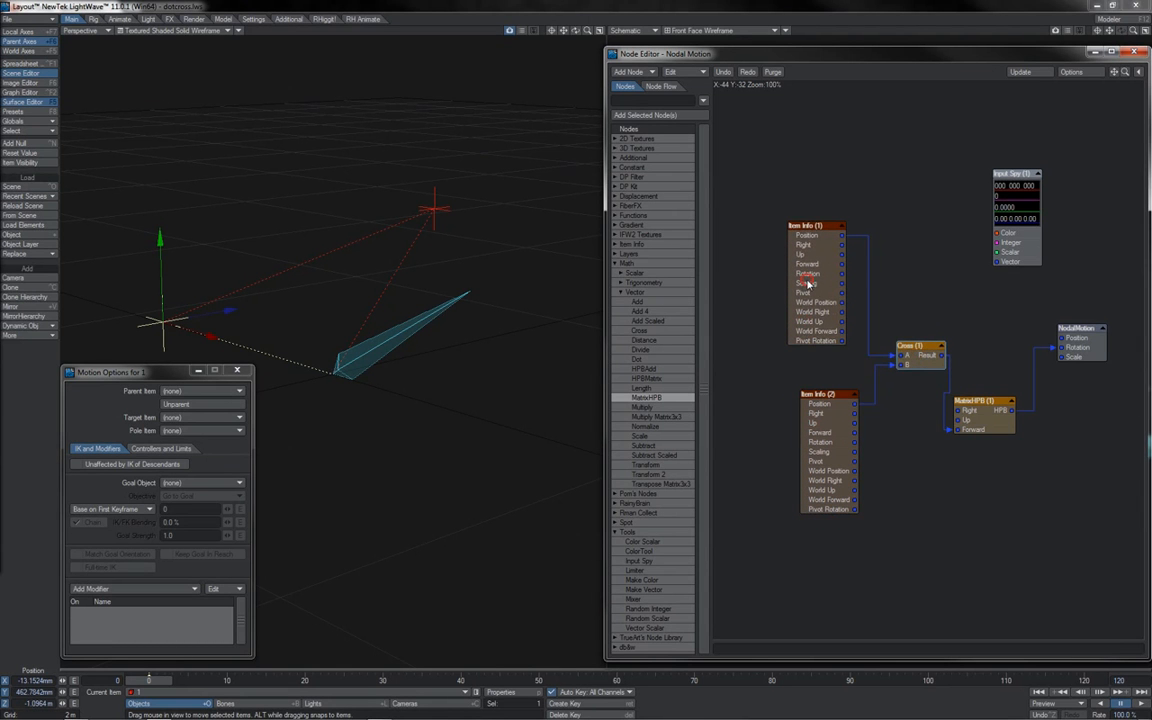
pyautogui.moveTo(808, 284); pyautogui.dragTo(806, 279)
pyautogui.moveTo(812, 427); pyautogui.dragTo(799, 419)
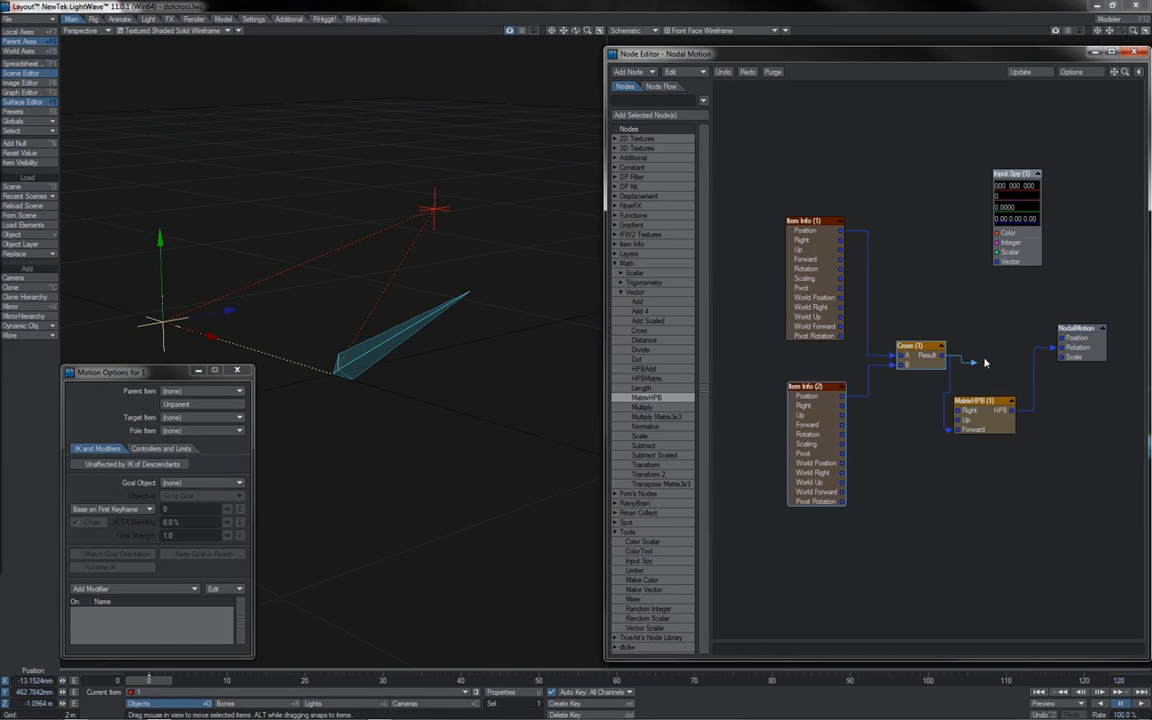